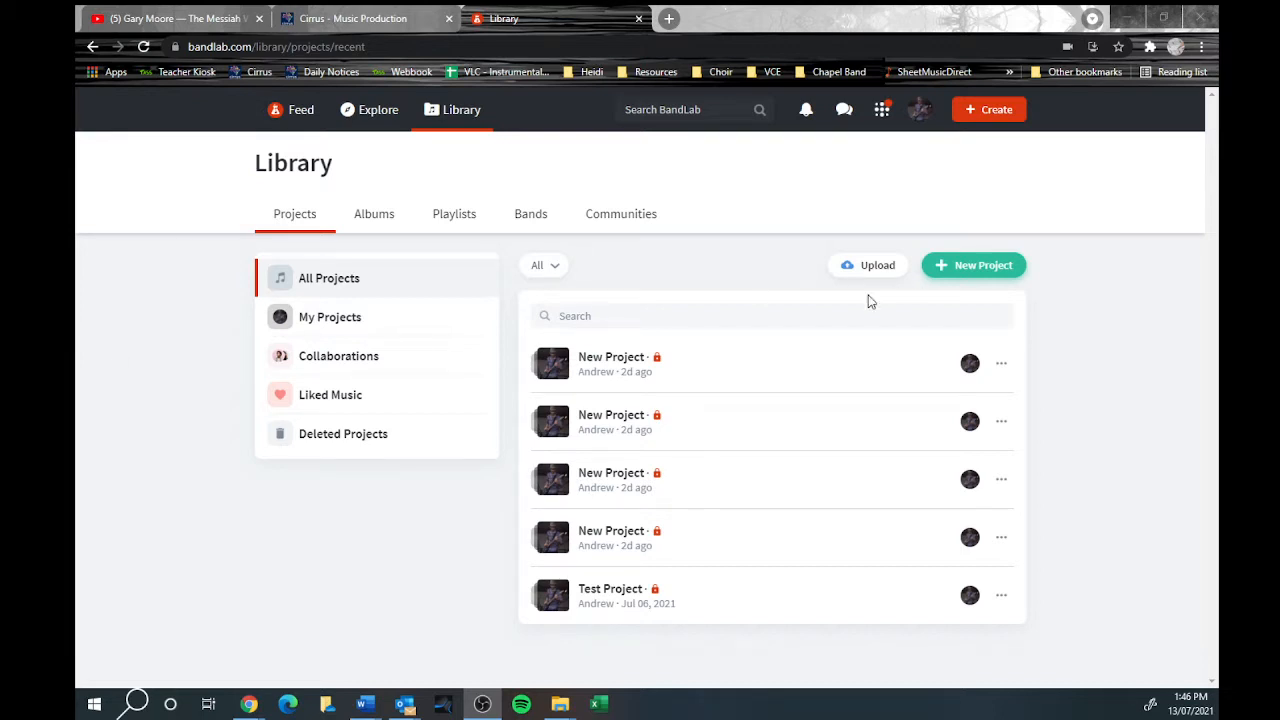
- Create a new project with a Voice/Mic track, keeping the default Blue Snowball microphone as its input
{"action": "left_click", "coordinate": [1000, 112]}
{"action": "left_click", "coordinate": [1000, 112]}
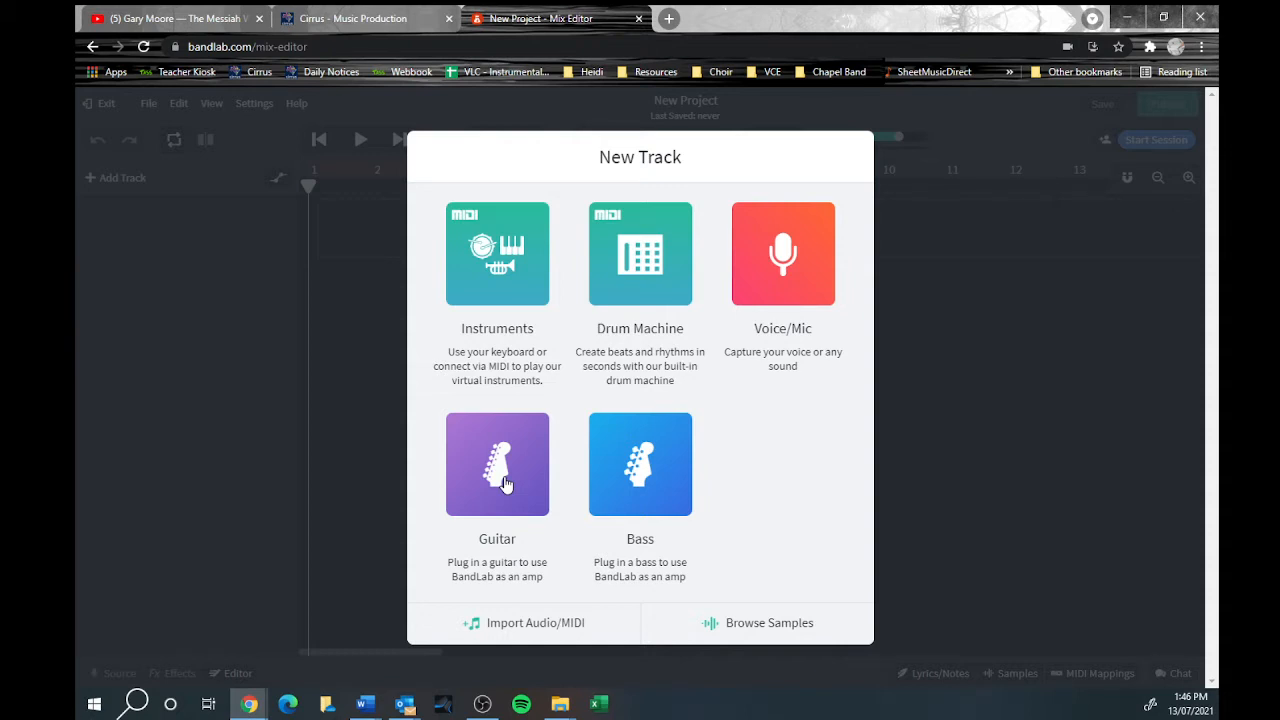
{"action": "left_click", "coordinate": [801, 279]}
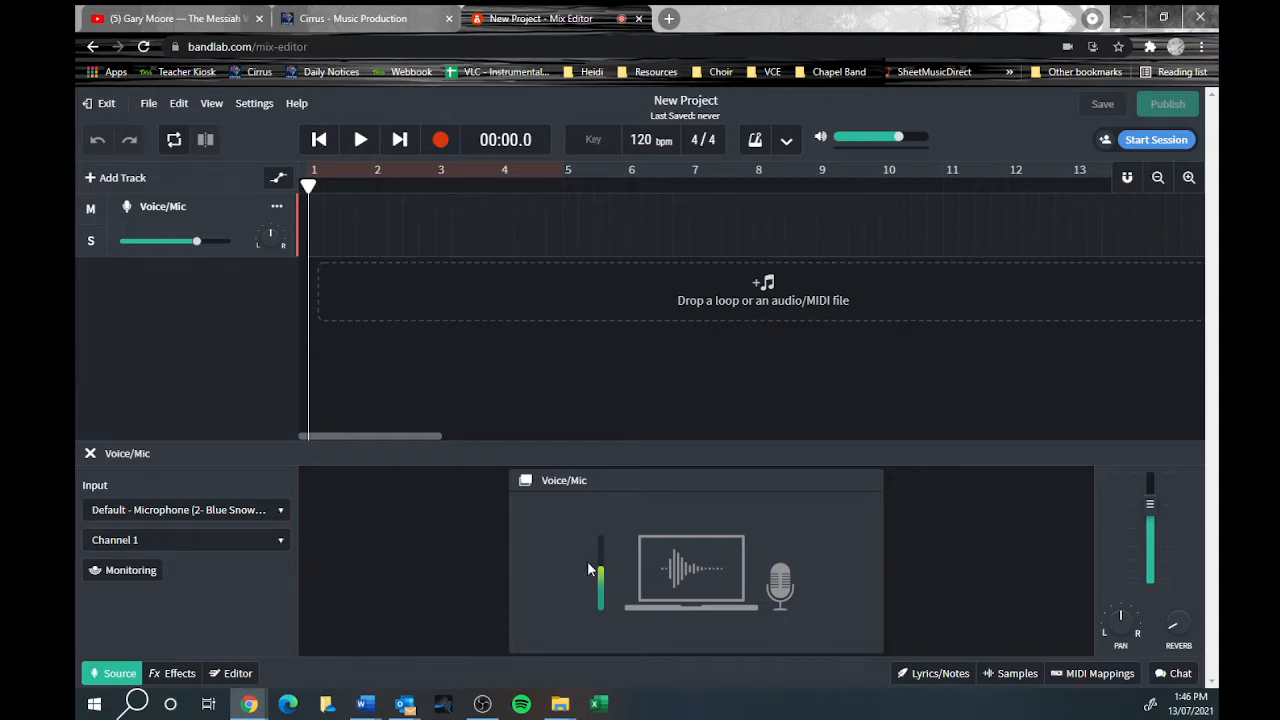
{"action": "left_click", "coordinate": [258, 517]}
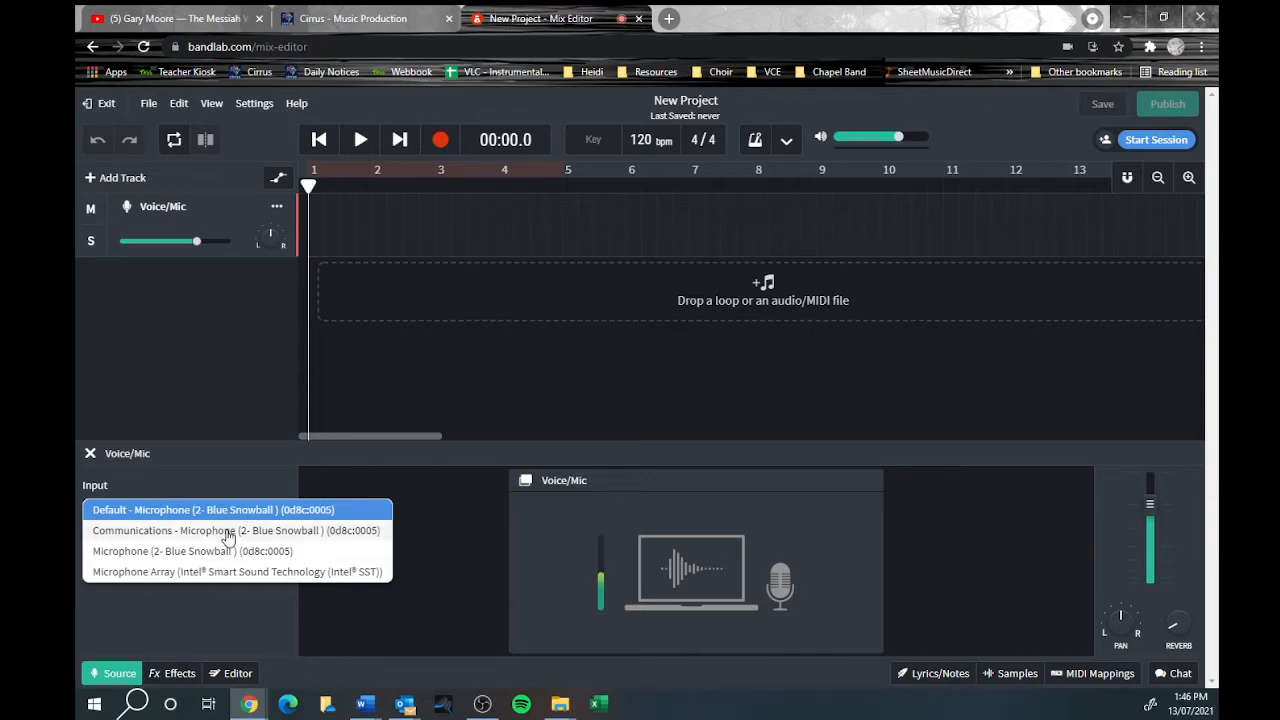
{"action": "left_click", "coordinate": [232, 486]}
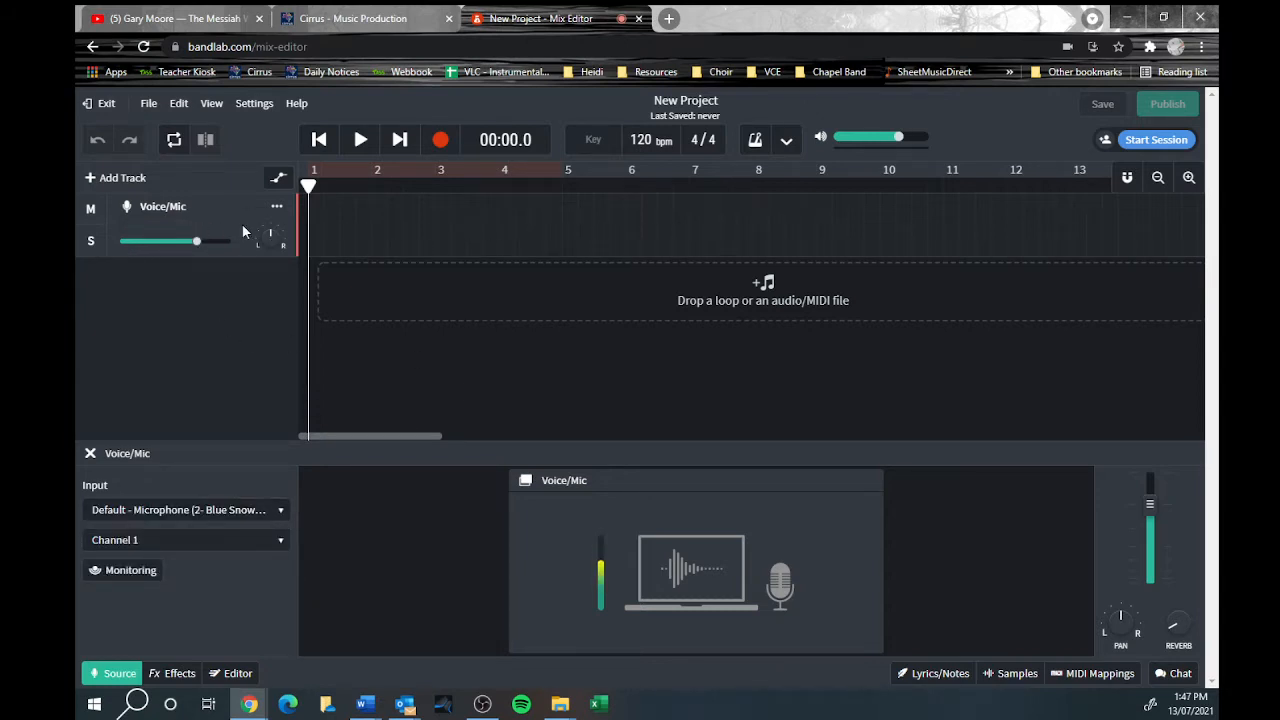
- Turn on the metronome and open its settings
{"action": "left_click", "coordinate": [755, 145]}
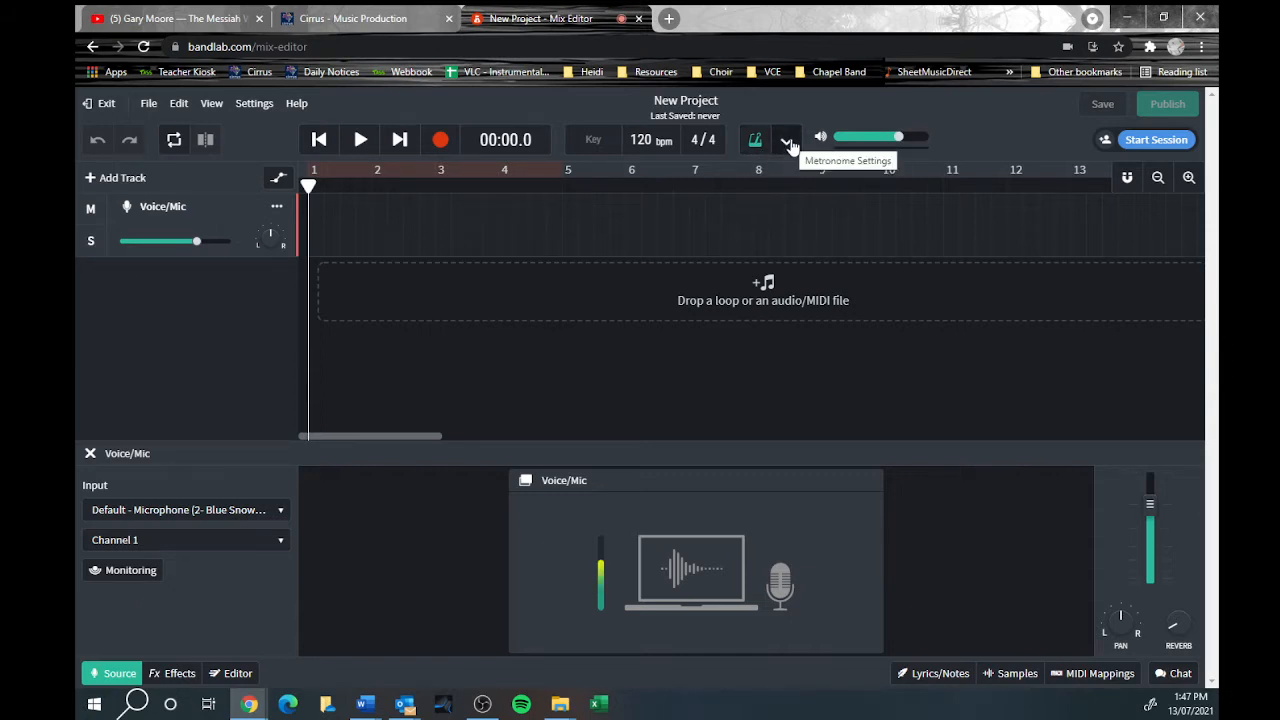
{"action": "left_click", "coordinate": [788, 143]}
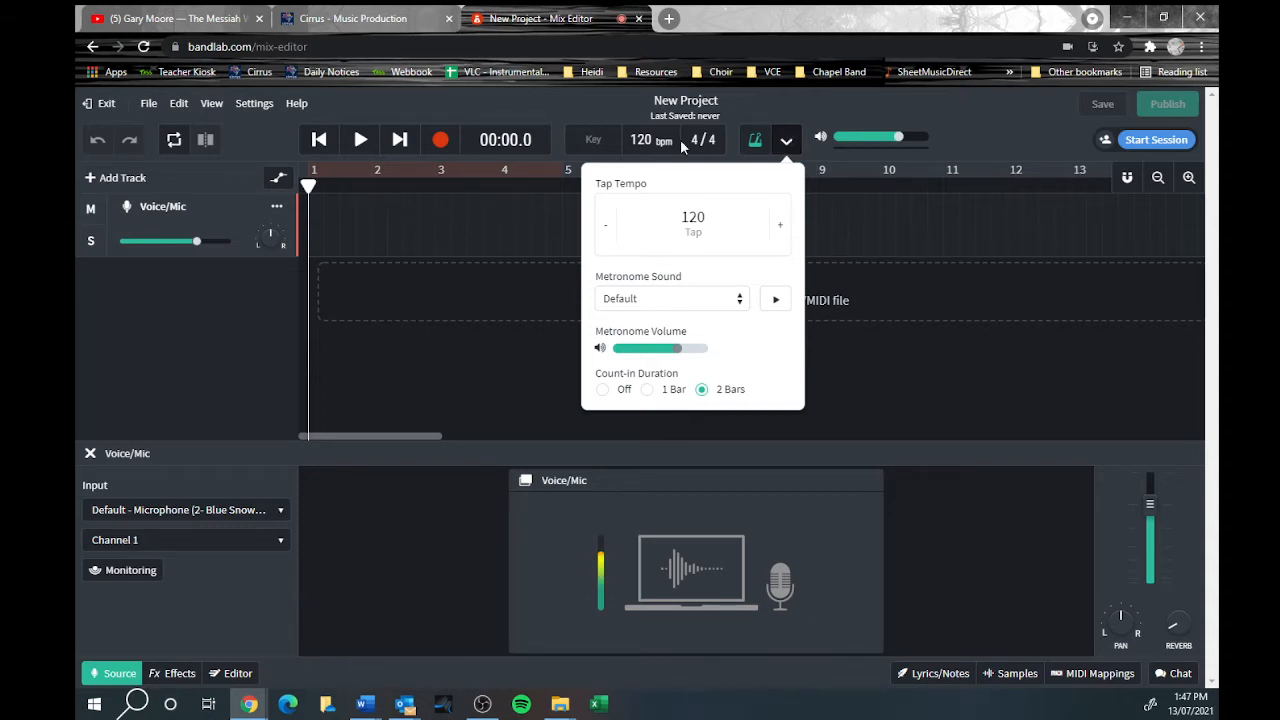
- Try nudging the metronome tempo down and back up in single-bpm increments
{"action": "left_click", "coordinate": [696, 228]}
{"action": "left_click", "coordinate": [608, 230]}
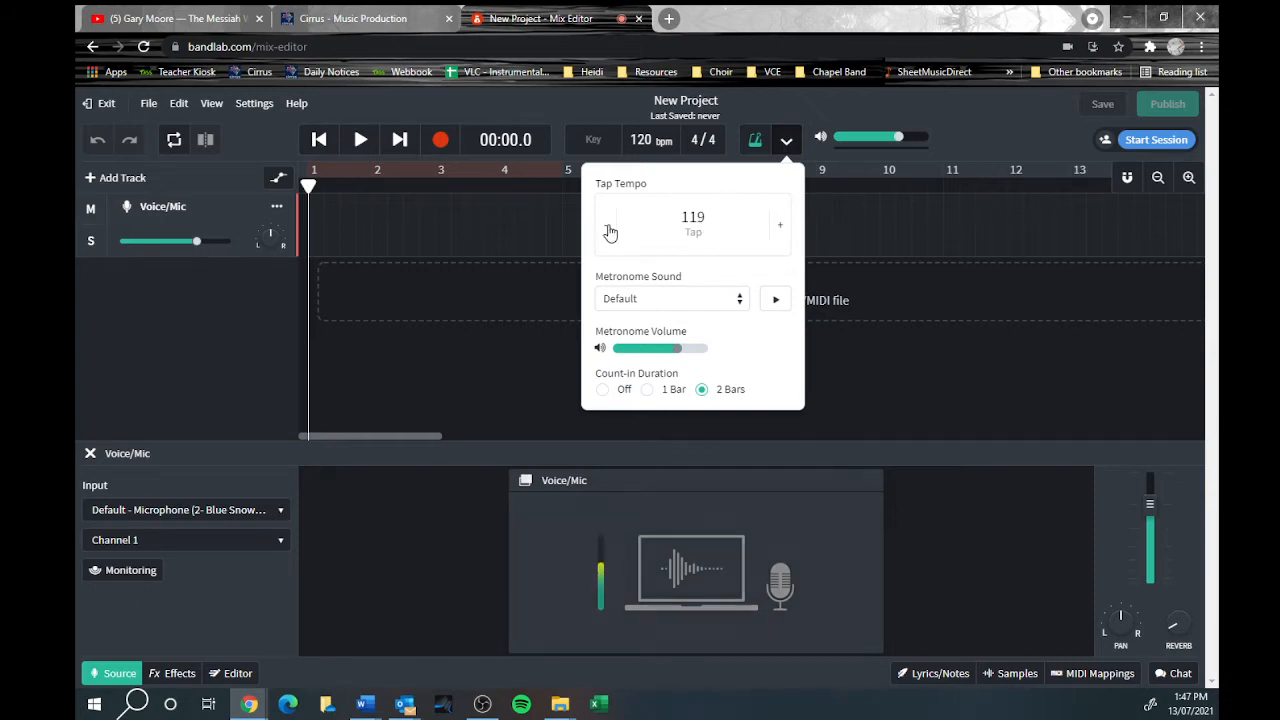
{"action": "left_click", "coordinate": [608, 230]}
{"action": "left_click", "coordinate": [608, 230]}
{"action": "left_click", "coordinate": [608, 230]}
{"action": "left_click", "coordinate": [608, 230]}
{"action": "left_click", "coordinate": [608, 230]}
{"action": "left_click", "coordinate": [779, 225]}
{"action": "left_click", "coordinate": [779, 225]}
{"action": "left_click", "coordinate": [779, 225]}
{"action": "left_click", "coordinate": [779, 225]}
{"action": "left_click", "coordinate": [779, 225]}
{"action": "left_click", "coordinate": [779, 225]}
- Try setting the metronome tempo by tapping the beat repeatedly
{"action": "left_click", "coordinate": [685, 242]}
{"action": "left_click", "coordinate": [688, 230]}
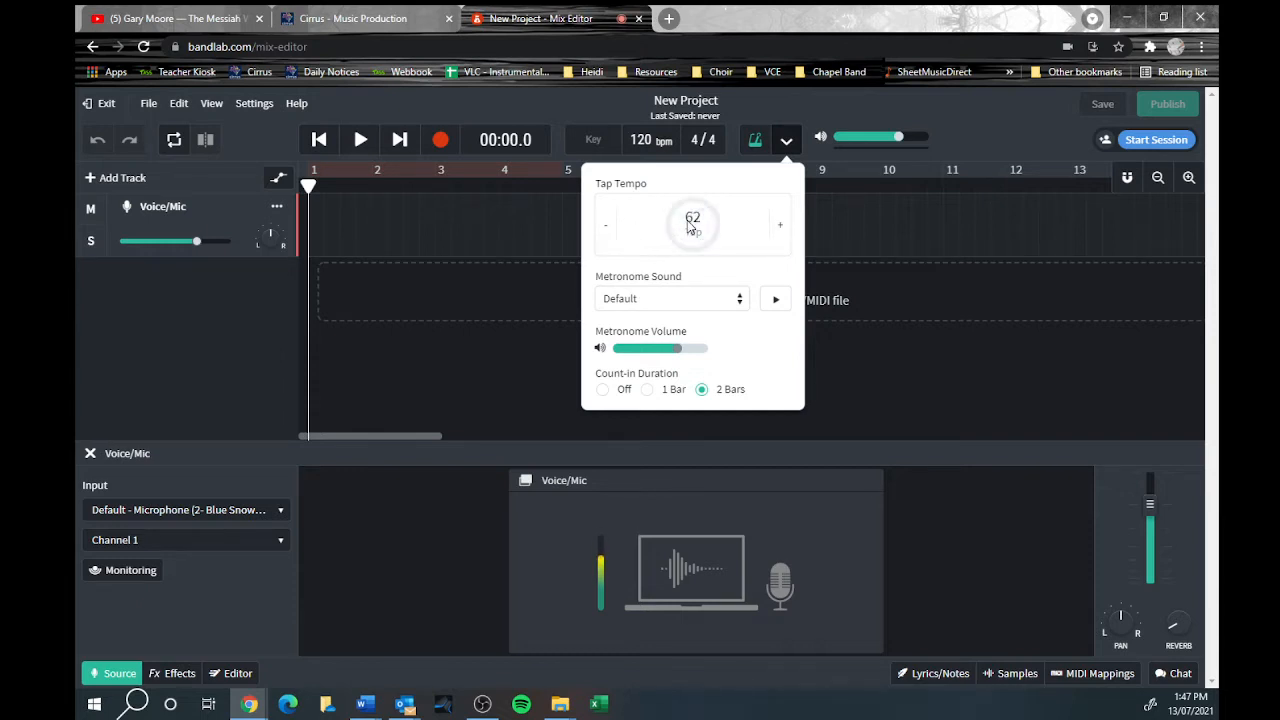
{"action": "left_click", "coordinate": [688, 228]}
{"action": "left_click", "coordinate": [688, 227]}
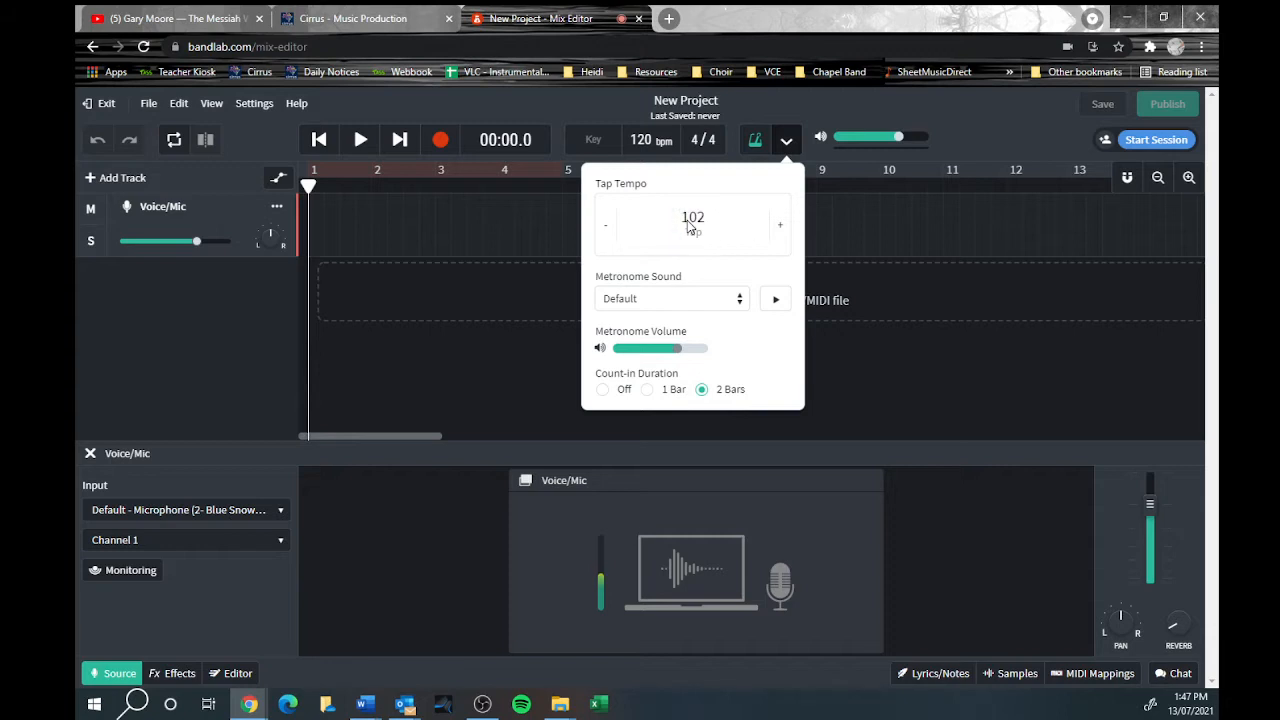
{"action": "left_click", "coordinate": [688, 227]}
{"action": "left_click", "coordinate": [688, 227]}
{"action": "left_click", "coordinate": [688, 227]}
{"action": "left_click", "coordinate": [688, 227]}
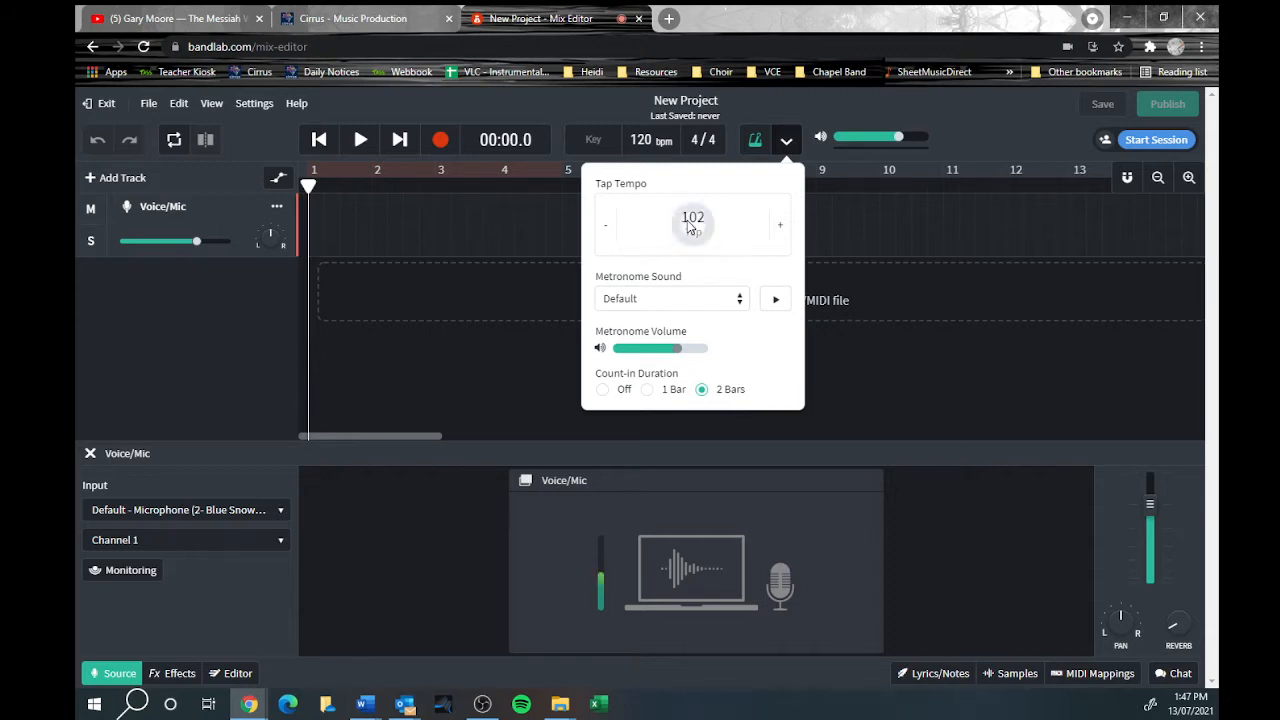
{"action": "left_click", "coordinate": [688, 227]}
{"action": "left_click", "coordinate": [688, 227]}
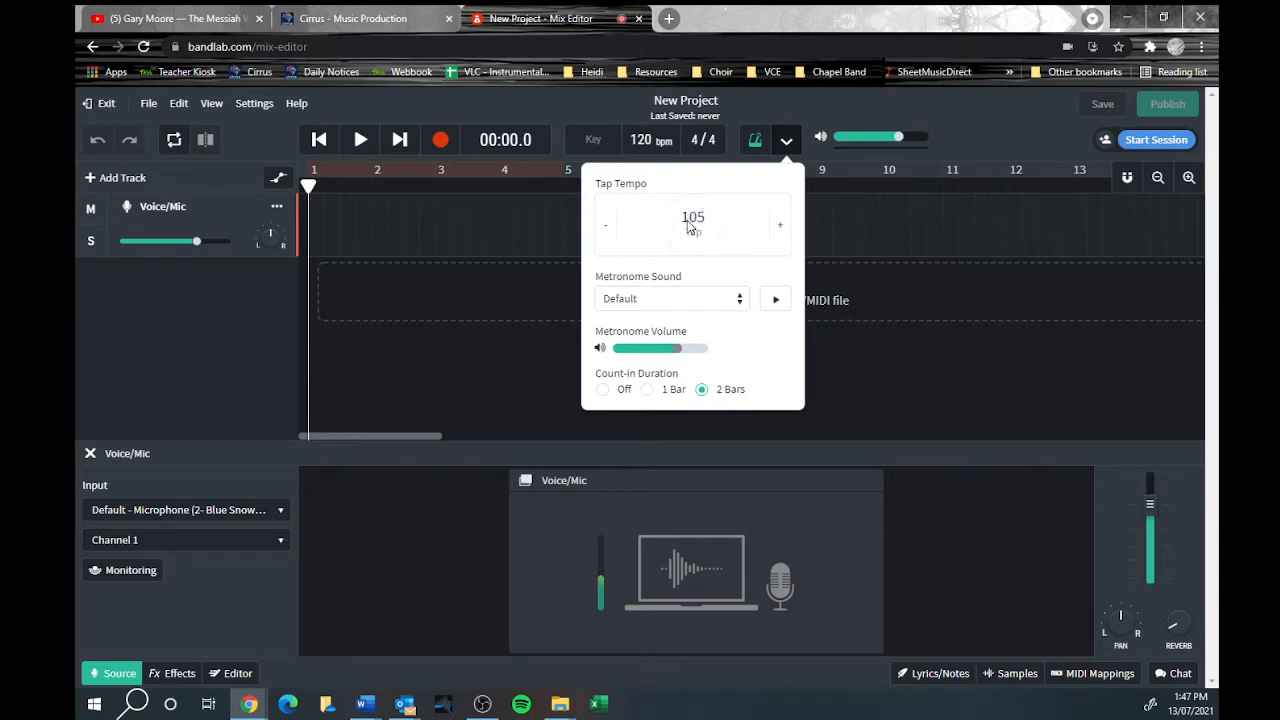
{"action": "left_click", "coordinate": [688, 227]}
- Lower the metronome tempo to 80 bpm
{"action": "left_click", "coordinate": [611, 227]}
{"action": "left_click", "coordinate": [611, 227]}
{"action": "left_click", "coordinate": [612, 227]}
{"action": "left_click", "coordinate": [613, 228]}
{"action": "left_click", "coordinate": [612, 227]}
{"action": "left_click", "coordinate": [611, 228]}
{"action": "left_click", "coordinate": [611, 228]}
{"action": "left_click", "coordinate": [610, 229]}
{"action": "left_click", "coordinate": [610, 229]}
{"action": "left_click", "coordinate": [610, 229]}
{"action": "left_click", "coordinate": [610, 229]}
{"action": "left_click", "coordinate": [610, 229]}
{"action": "left_click", "coordinate": [610, 229]}
- Preview the Default and Clave metronome sounds, set the sound to Rim, and close the metronome settings
{"action": "left_click", "coordinate": [777, 308]}
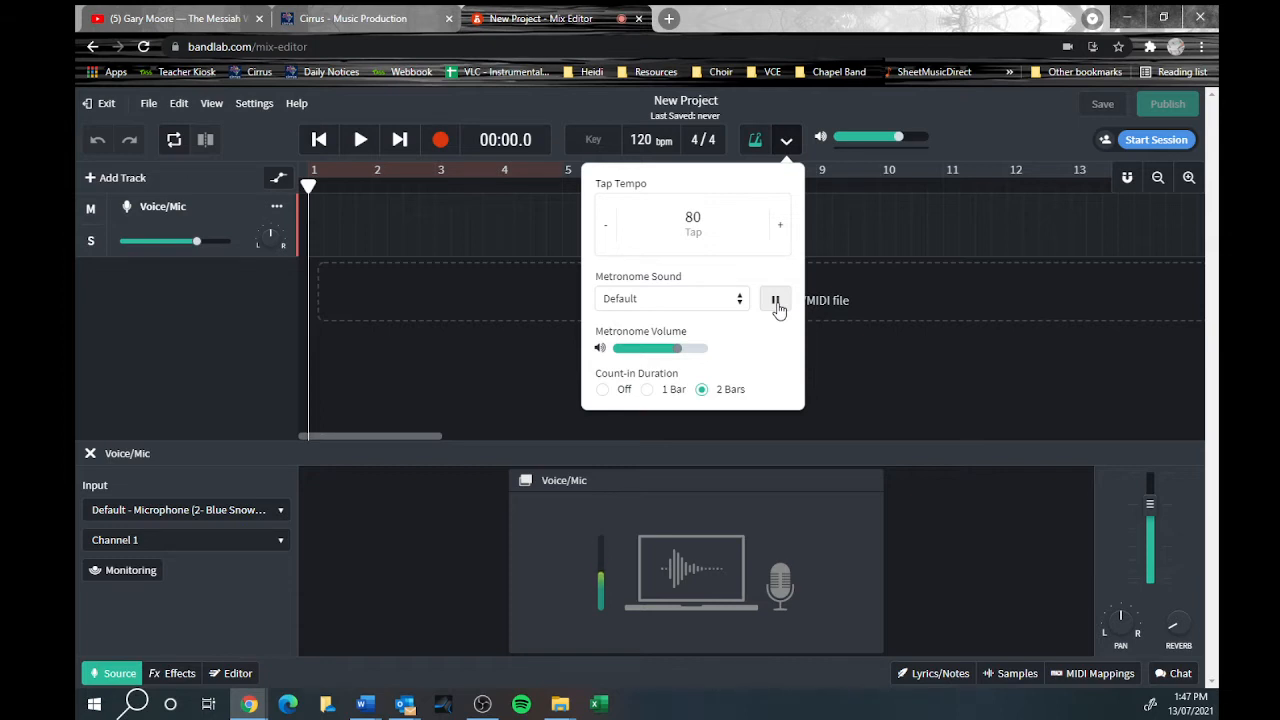
{"action": "left_click", "coordinate": [738, 299]}
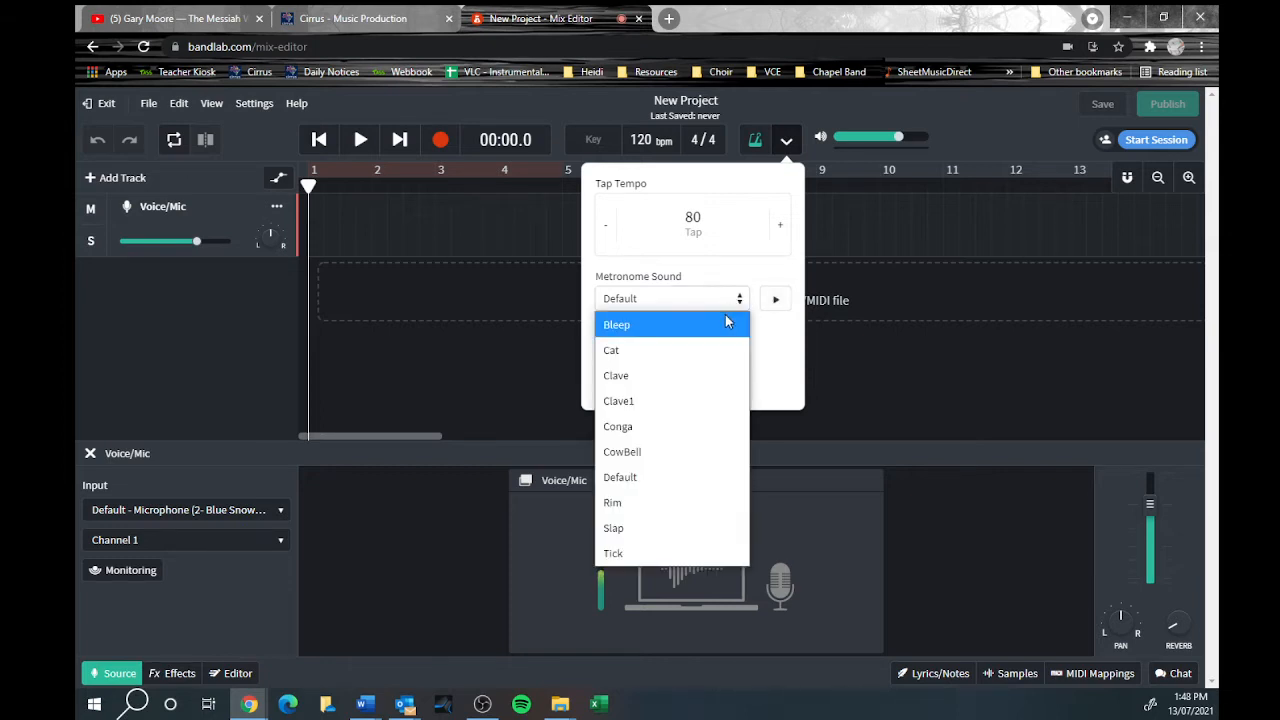
{"action": "left_click", "coordinate": [697, 374]}
{"action": "left_click", "coordinate": [774, 304]}
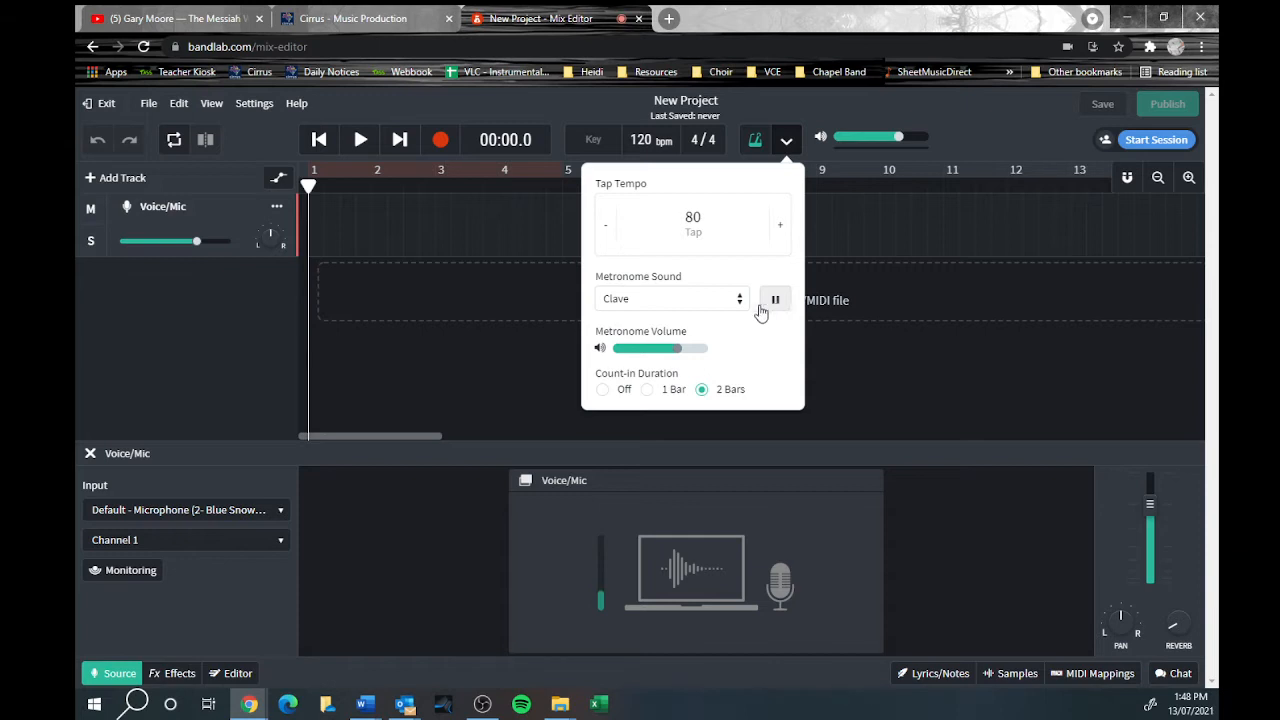
{"action": "left_click", "coordinate": [738, 299]}
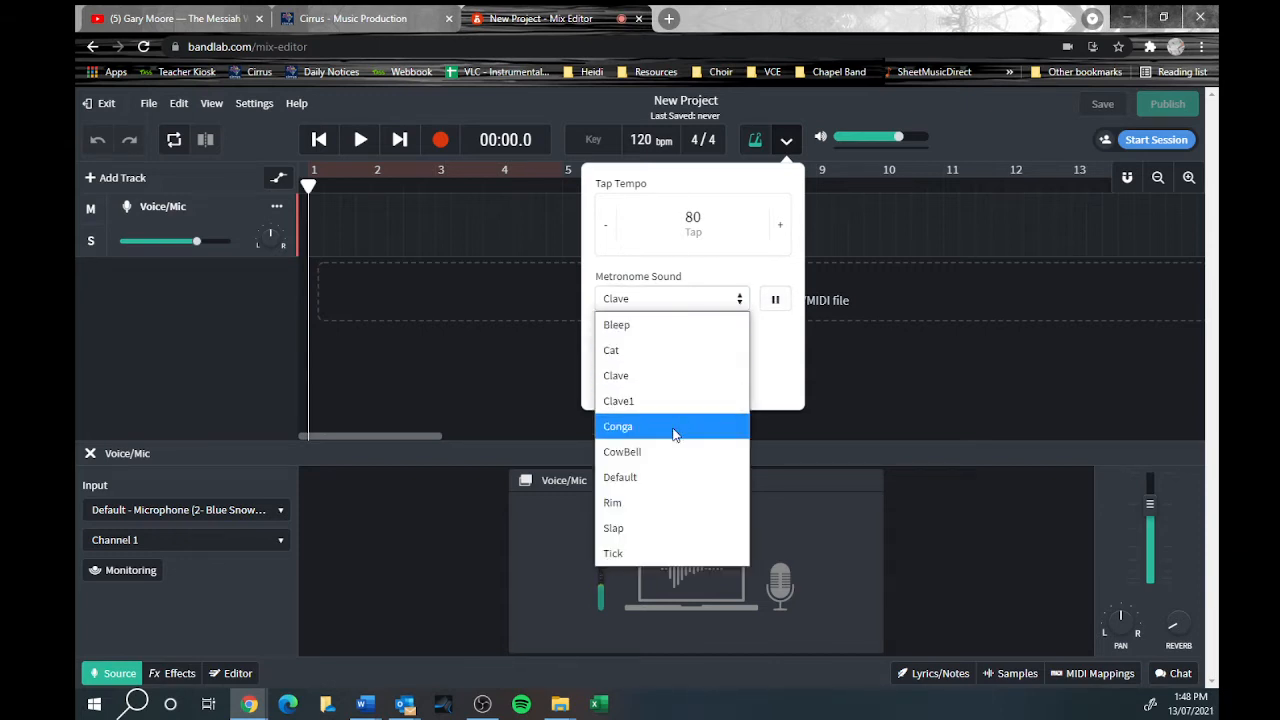
{"action": "left_click", "coordinate": [638, 503]}
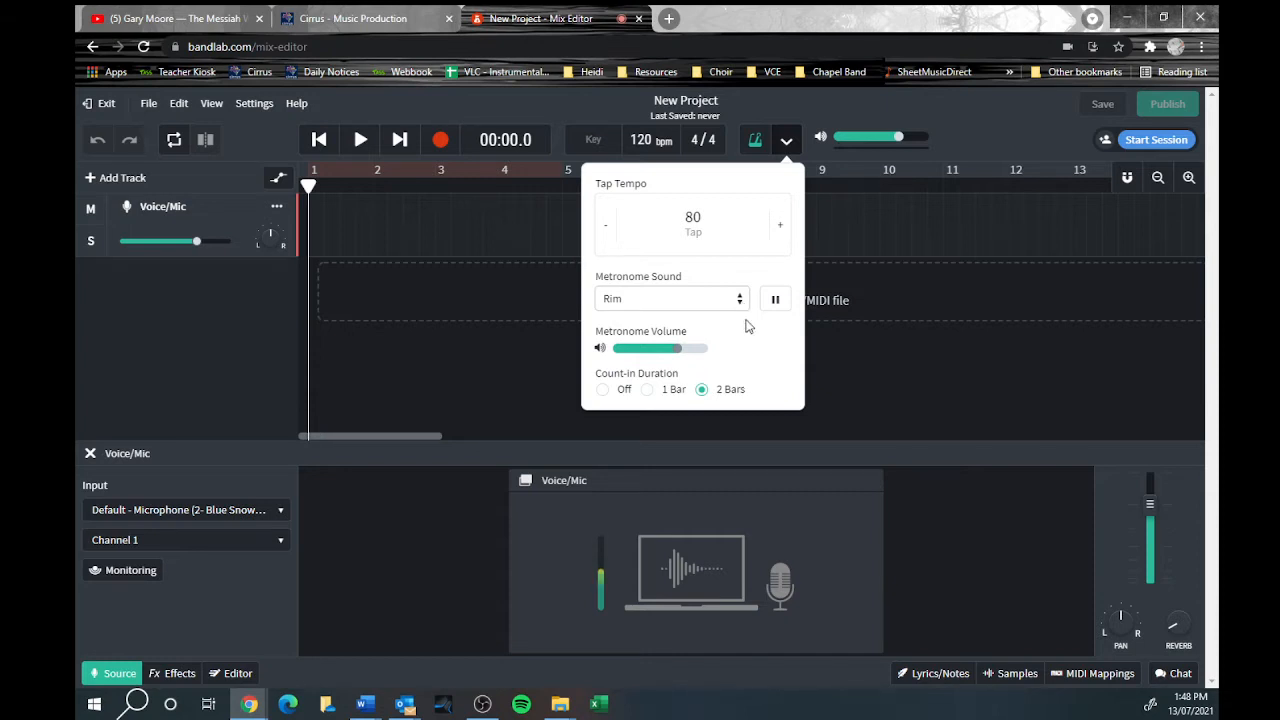
{"action": "left_click", "coordinate": [775, 299]}
{"action": "left_click", "coordinate": [842, 396]}
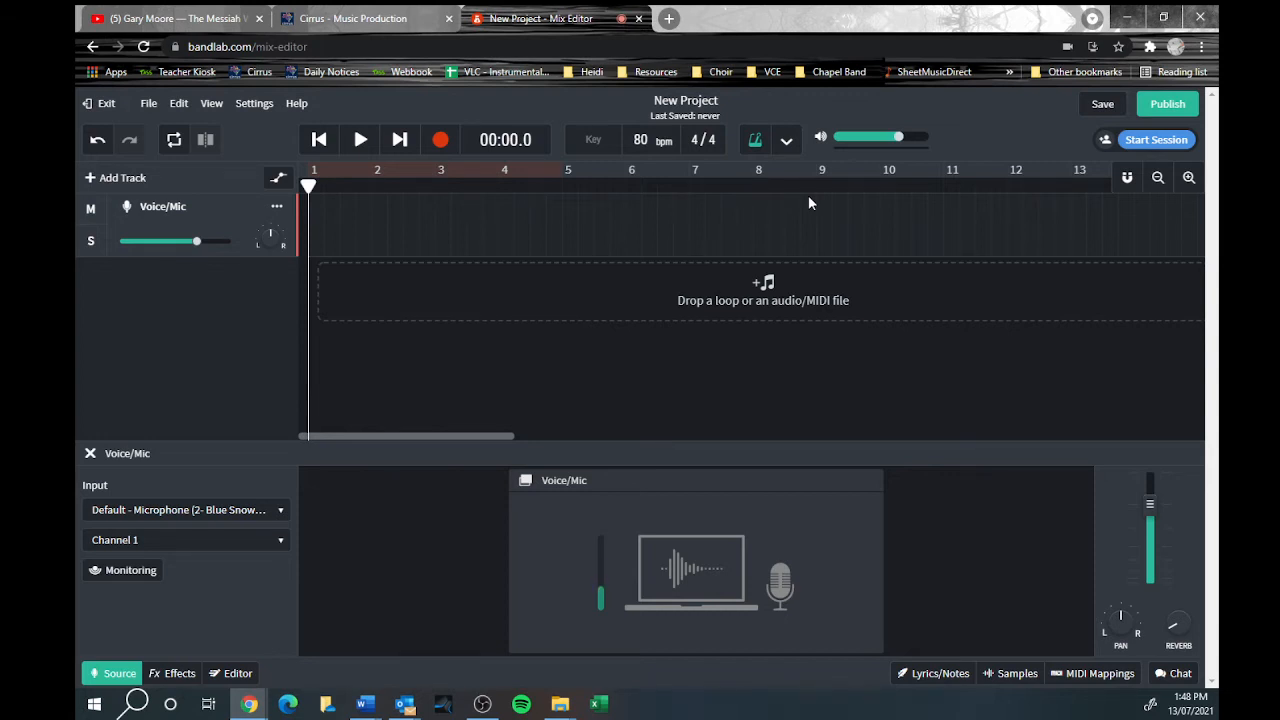
- Play the empty project to hear the metronome, pause it, and return the playhead to the start
{"action": "left_click", "coordinate": [362, 142]}
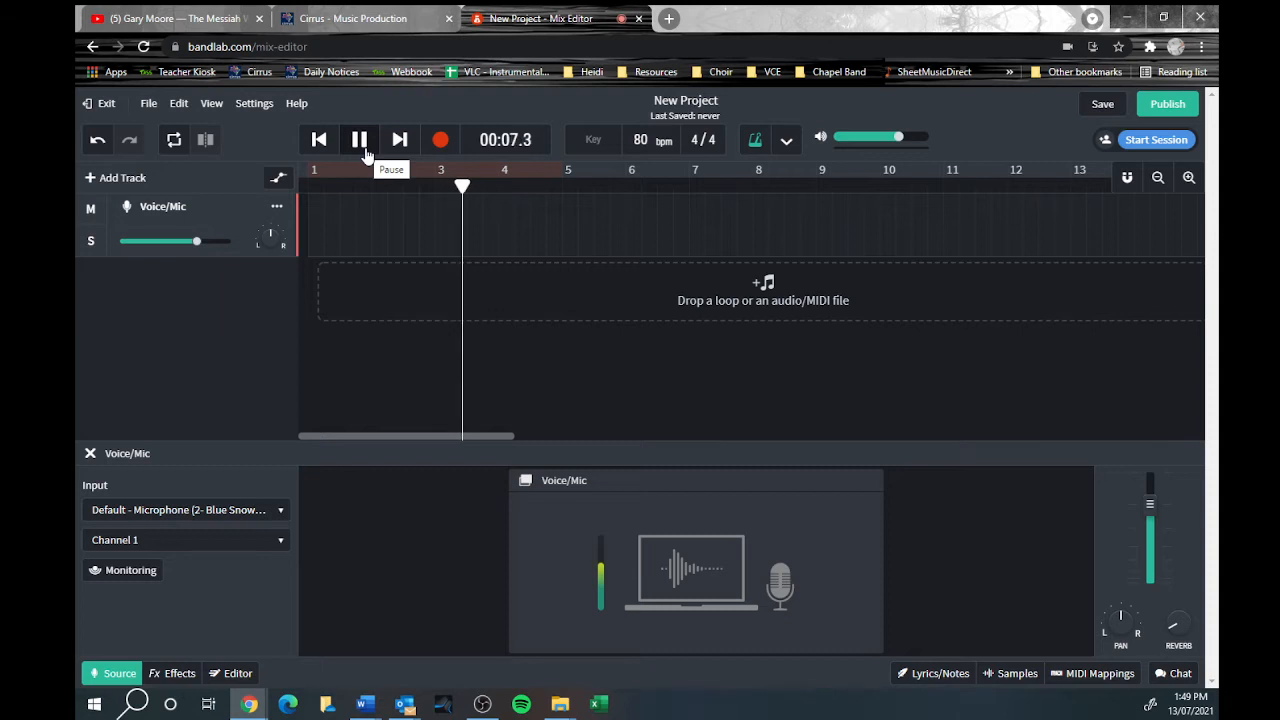
{"action": "left_click", "coordinate": [362, 146]}
{"action": "left_click", "coordinate": [319, 145]}
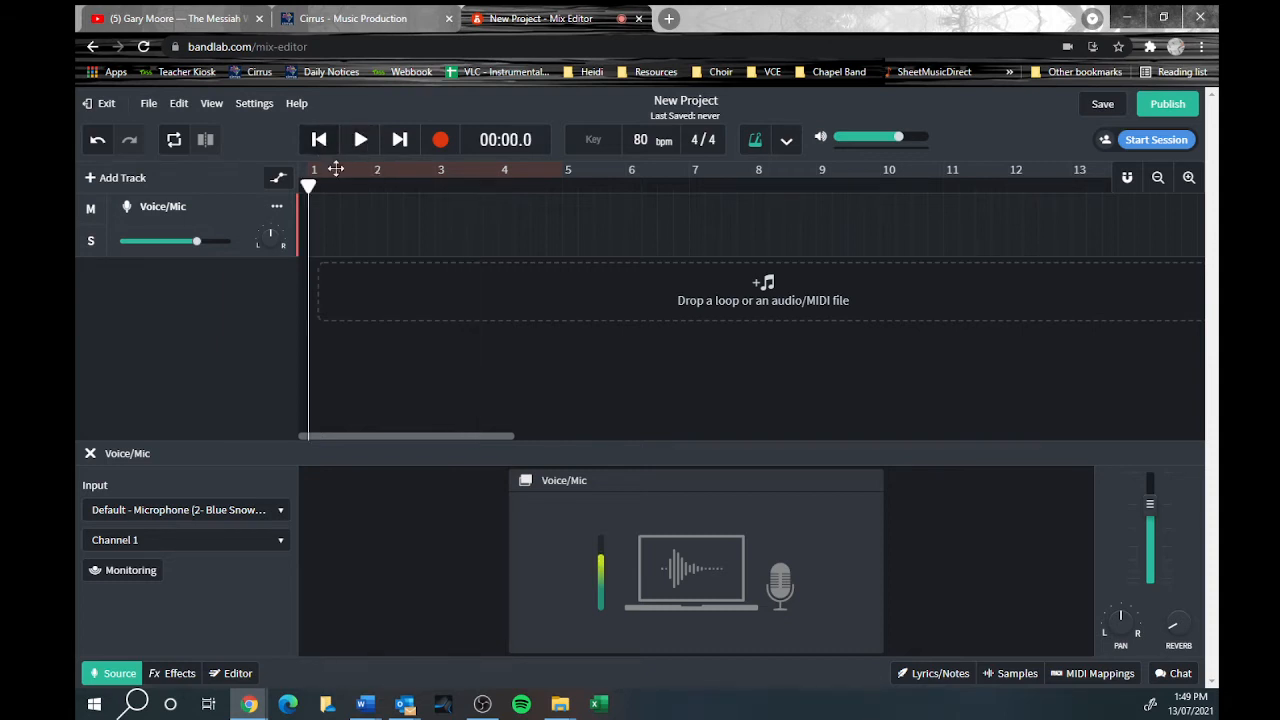
- Record an eight-bar take of about 24 seconds on the Voice/Mic track from the start of the project
{"action": "left_click", "coordinate": [440, 144]}
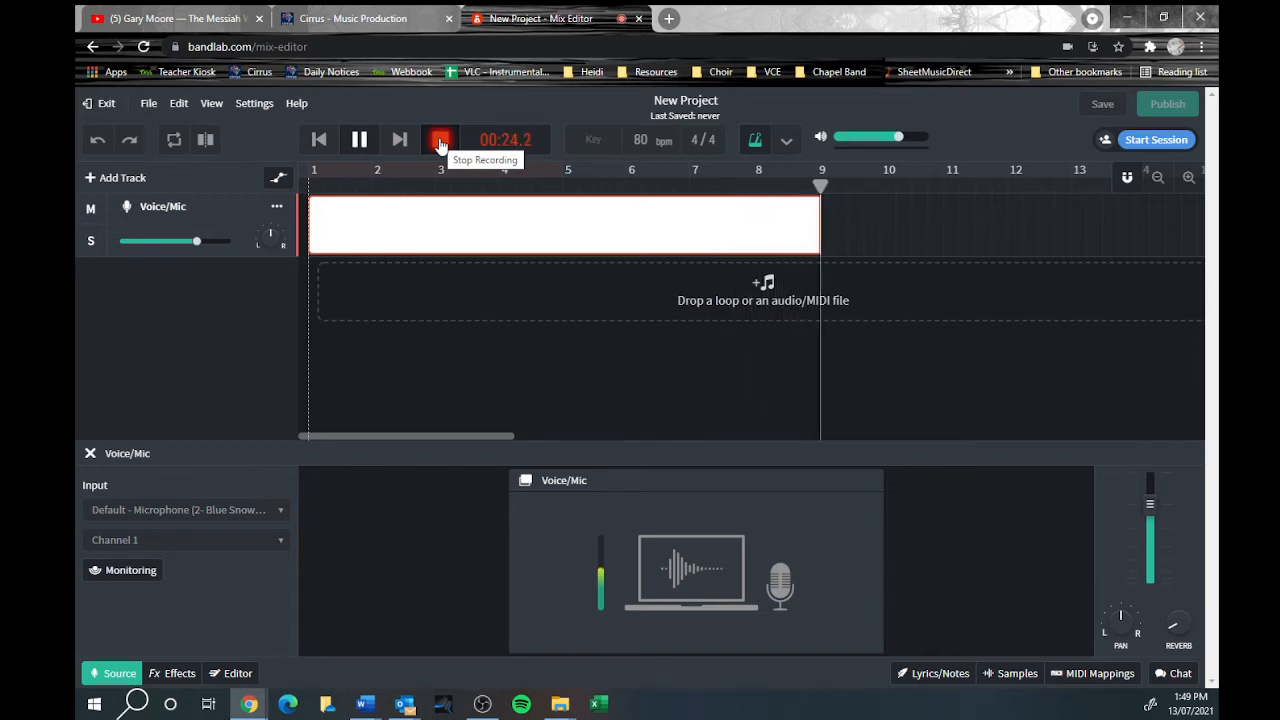
{"action": "left_click", "coordinate": [440, 143]}
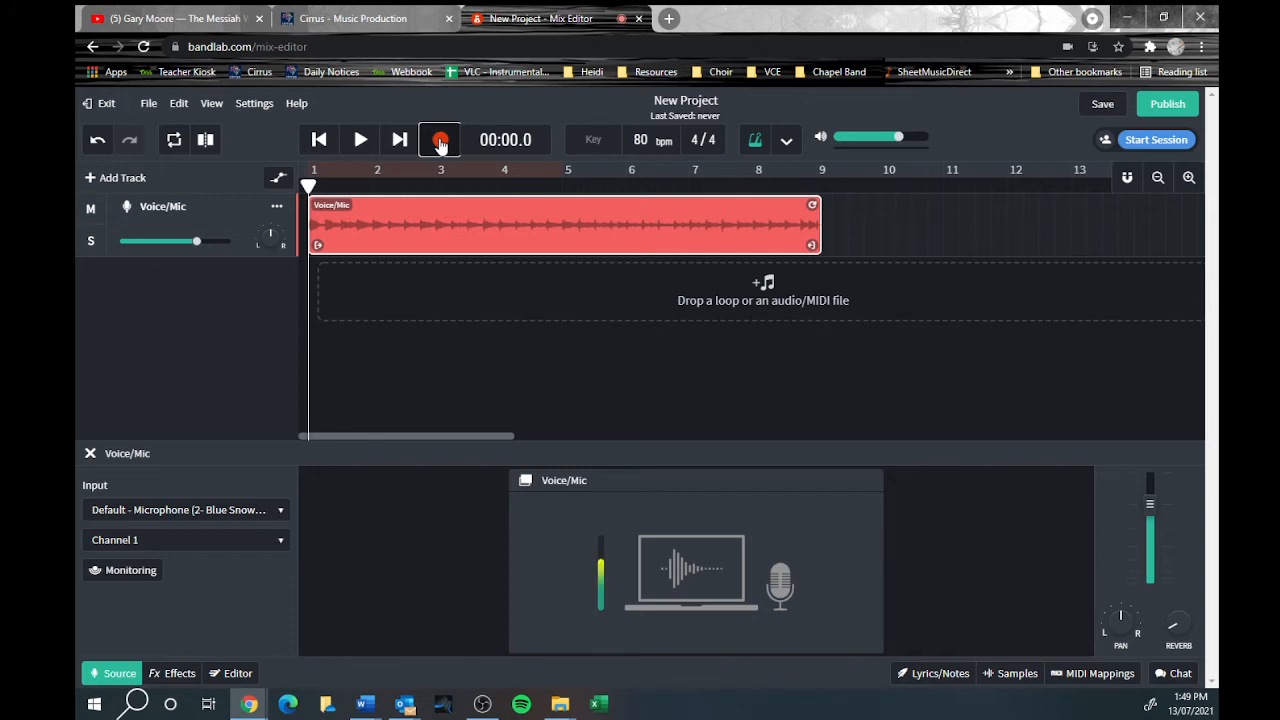
- Play back the recorded take with the metronome turned off, pause it, and move the playhead back
{"action": "left_click", "coordinate": [361, 144]}
{"action": "left_click", "coordinate": [755, 140]}
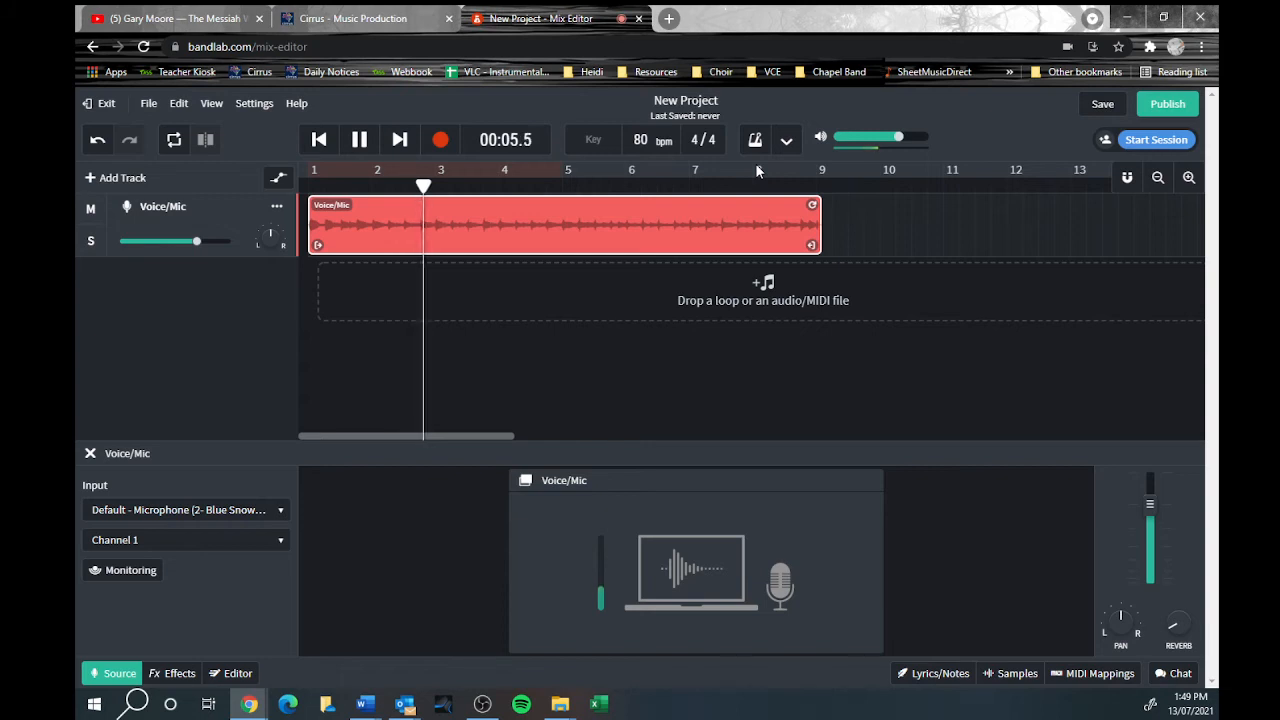
{"action": "left_click", "coordinate": [361, 140]}
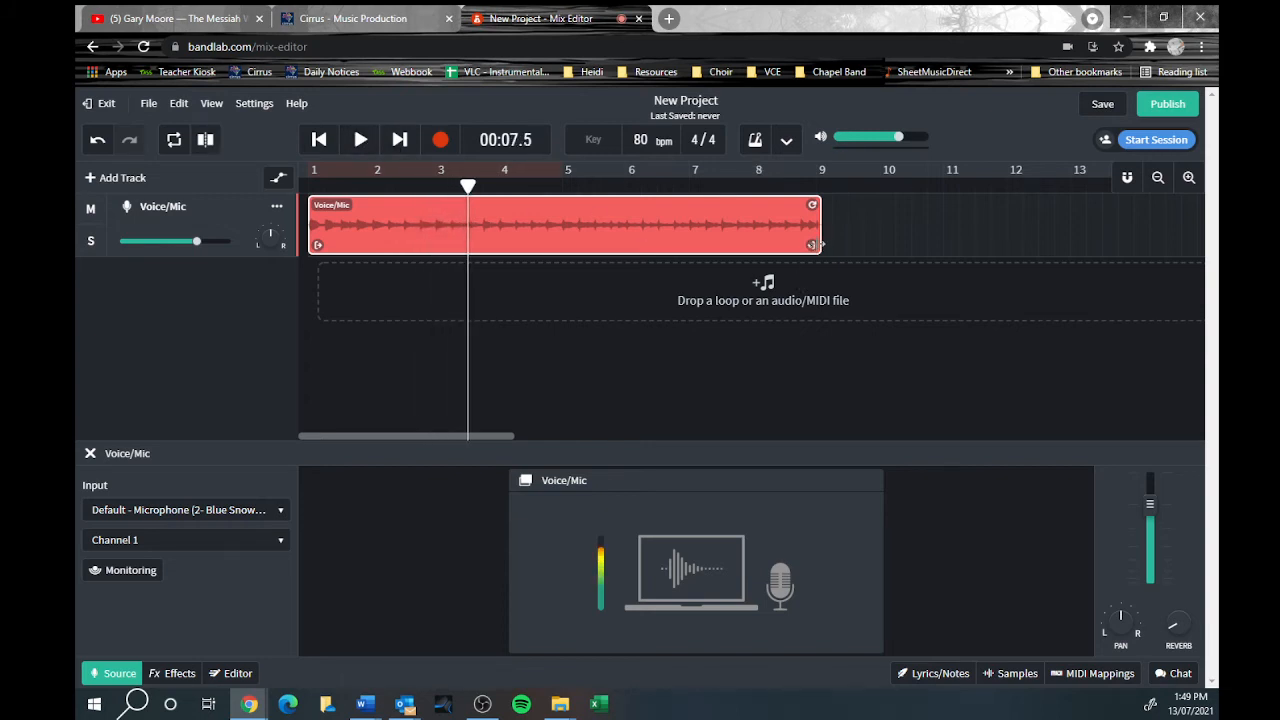
{"action": "mouse_move", "coordinate": [270, 253]}
{"action": "left_click", "coordinate": [360, 142]}
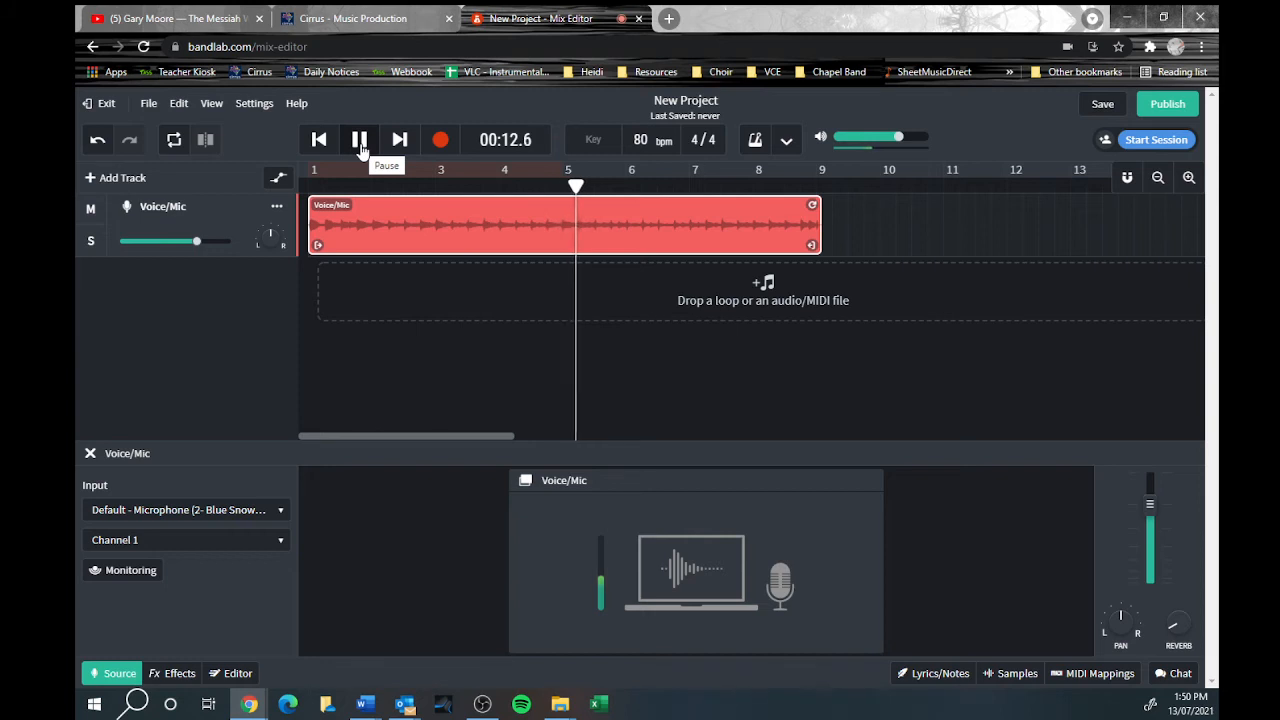
{"action": "left_click", "coordinate": [360, 142]}
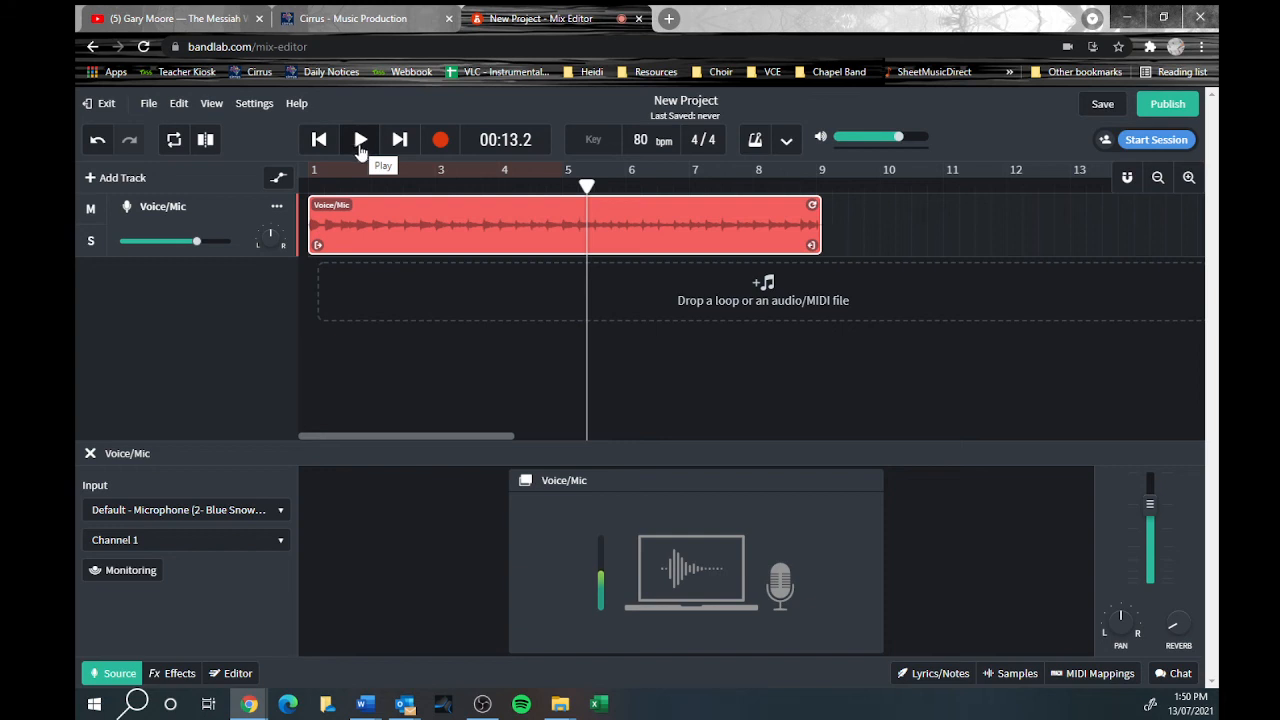
{"action": "left_click", "coordinate": [320, 141]}
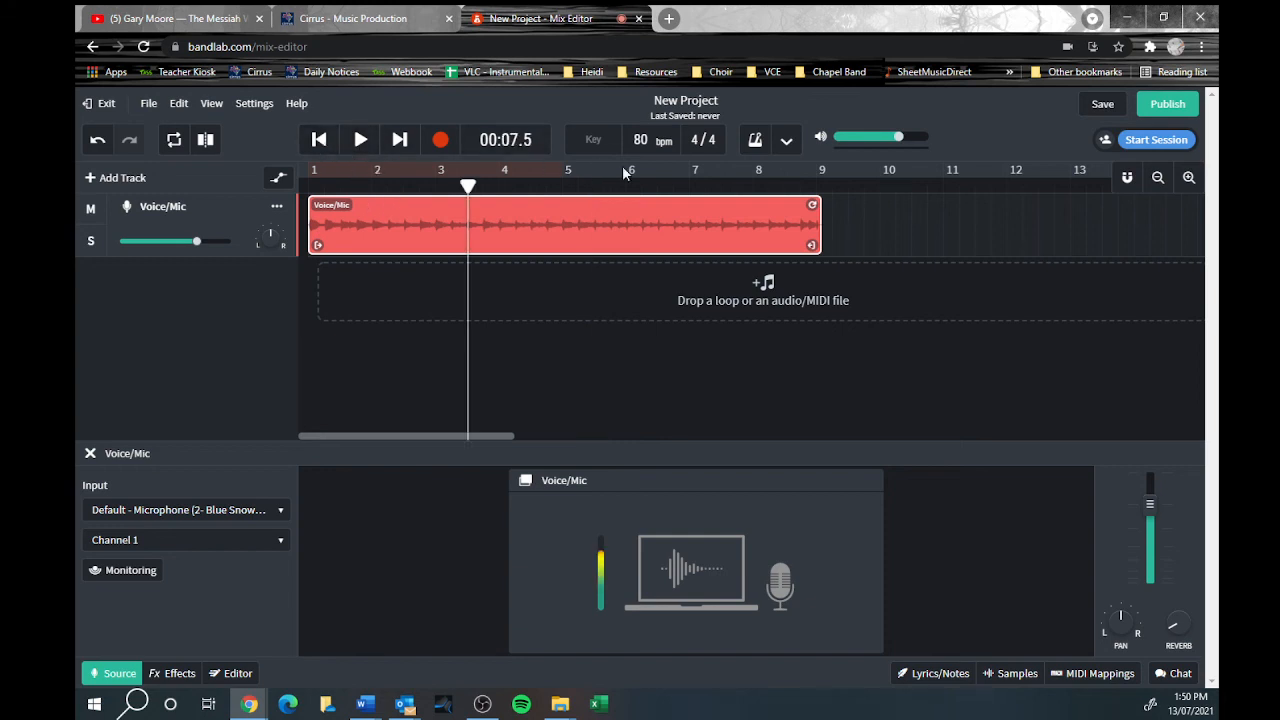
- Turn the metronome on and play the recorded take from the start to check its timing
{"action": "left_click", "coordinate": [755, 140]}
{"action": "left_click", "coordinate": [318, 140]}
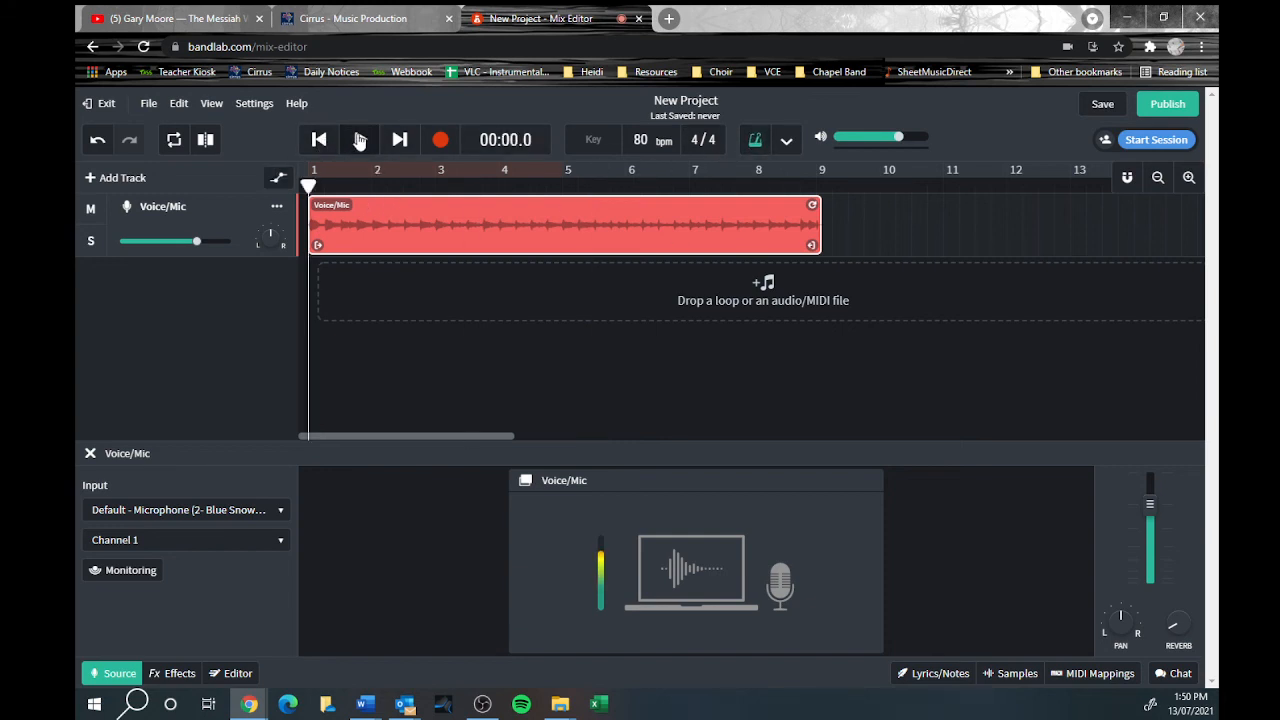
{"action": "left_click", "coordinate": [361, 142]}
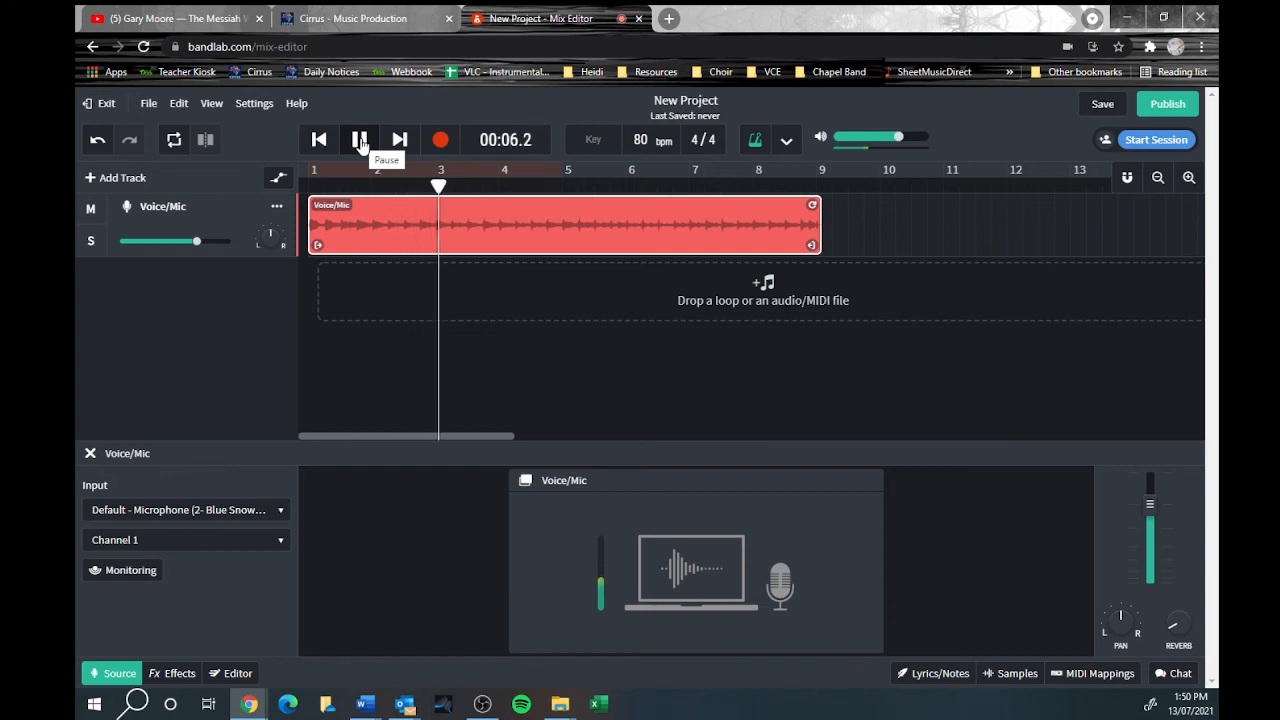
{"action": "left_click", "coordinate": [360, 140]}
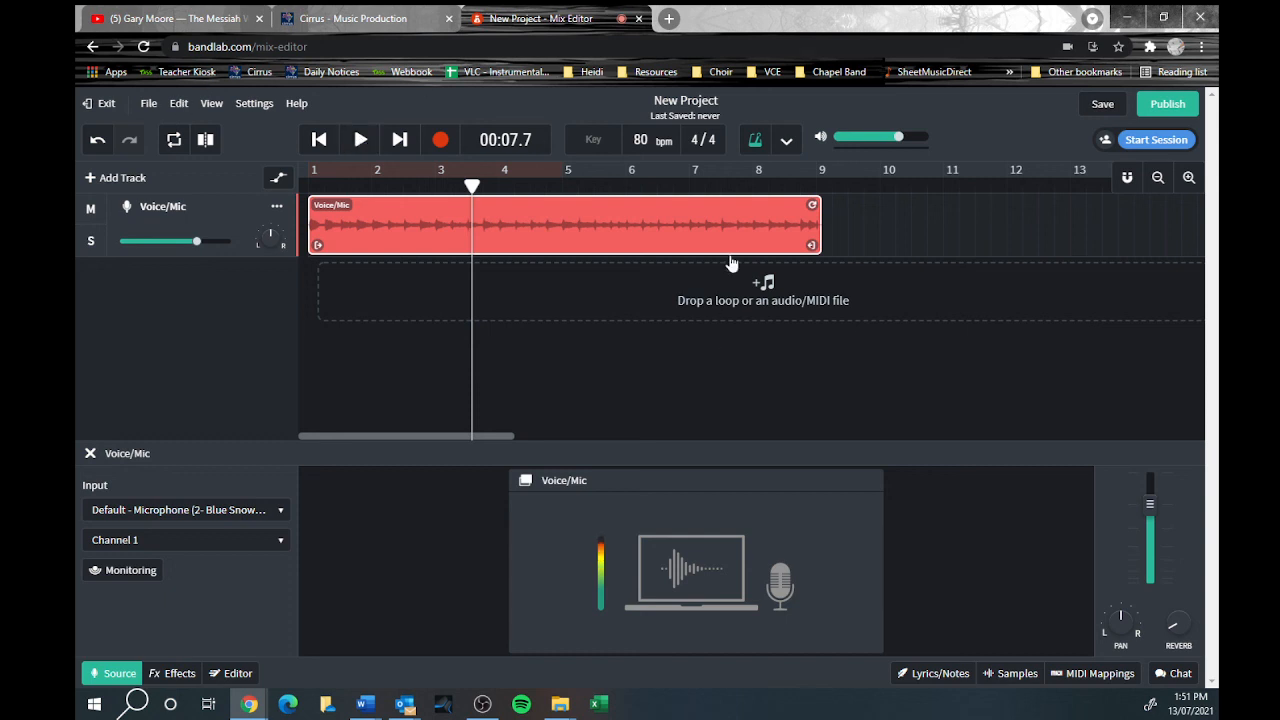
- Toggle the metronome off and on, and exit the project to the library
{"action": "left_click", "coordinate": [756, 145]}
{"action": "left_click", "coordinate": [755, 143]}
{"action": "left_click", "coordinate": [101, 103]}
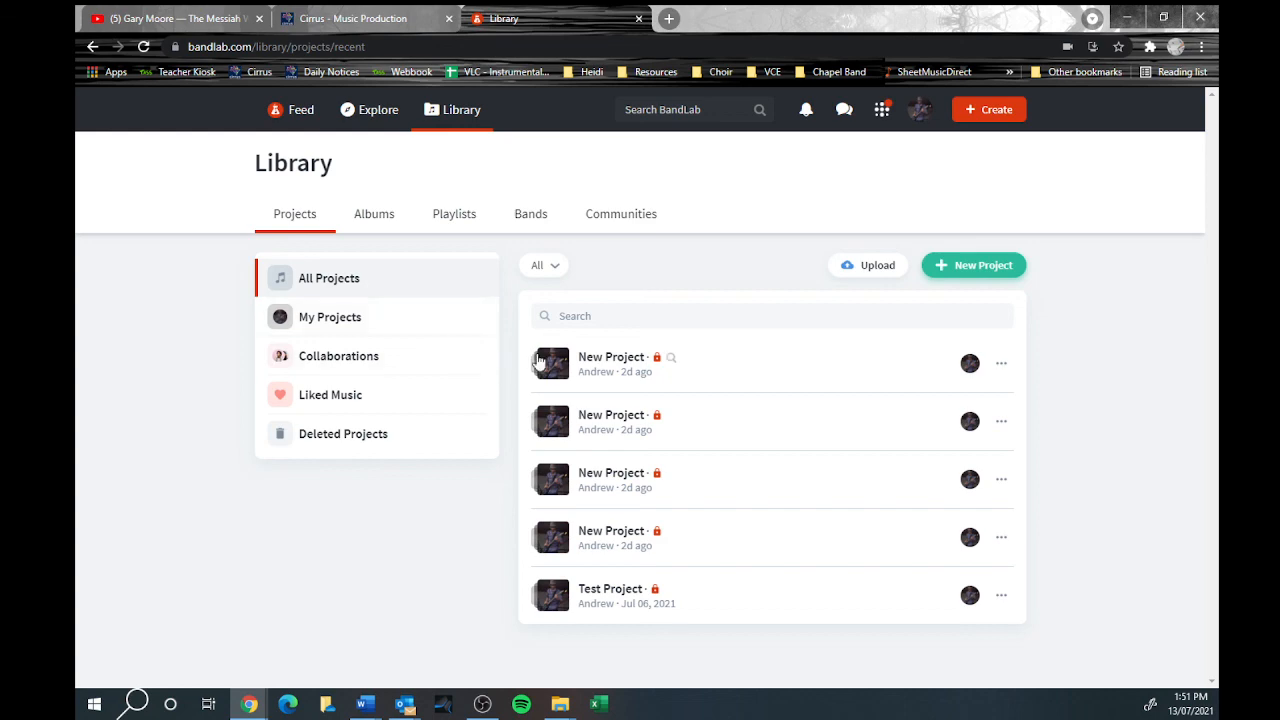